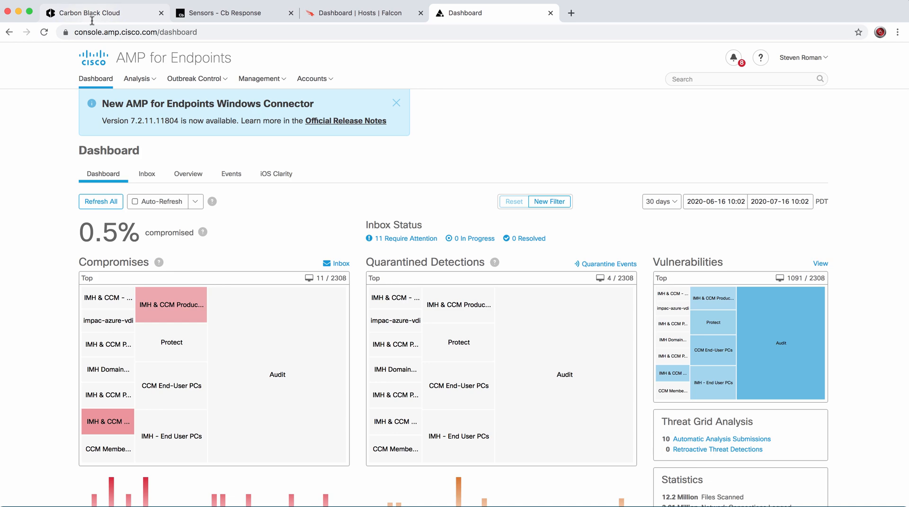
Look over the open consoles of Carbon Black Cloud, Cb Response, CrowdStrike Falcon and Cisco AMP for Endpoints in turn
click(90, 13)
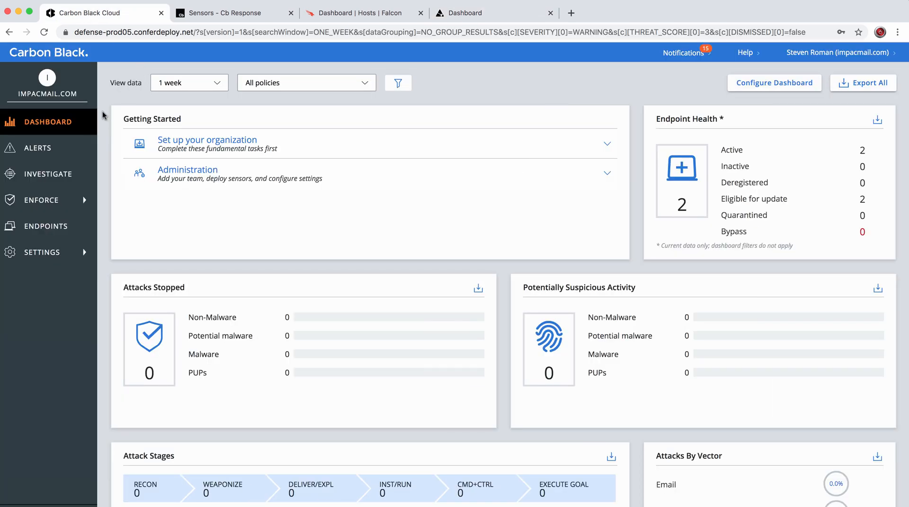
click(225, 15)
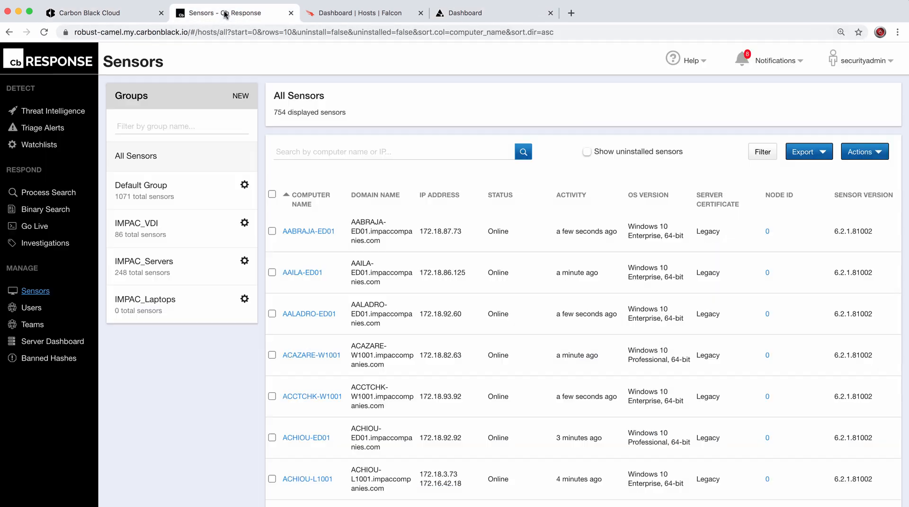
click(335, 14)
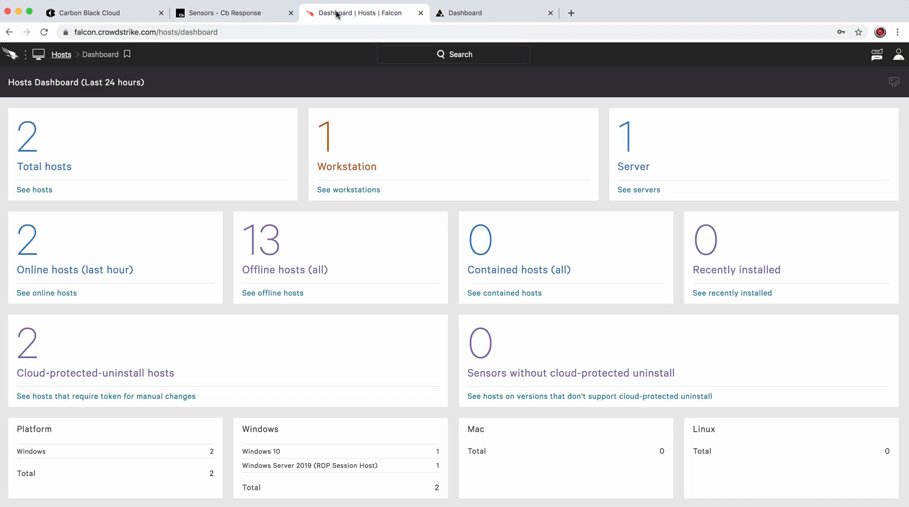
click(468, 13)
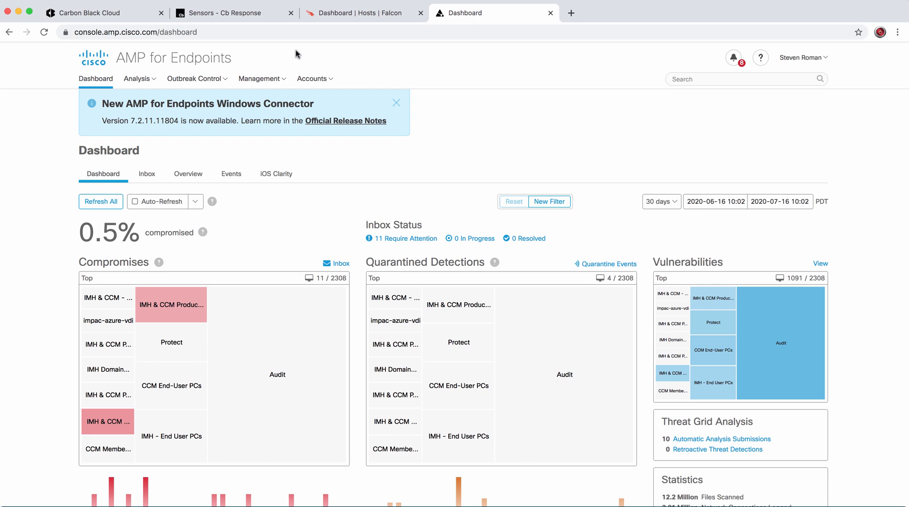
Compare the Carbon Black Cloud dashboard with the Cb Response Sensors page, ending back on Carbon Black Cloud
click(87, 12)
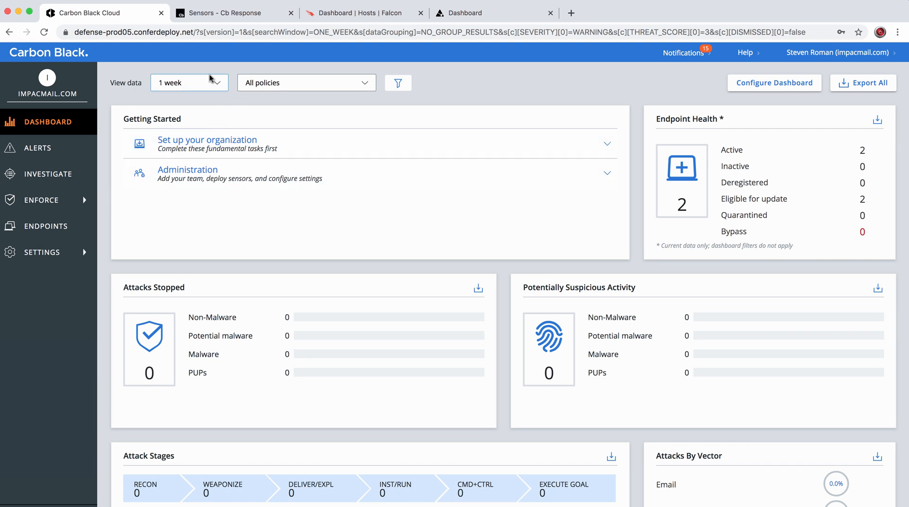
click(219, 16)
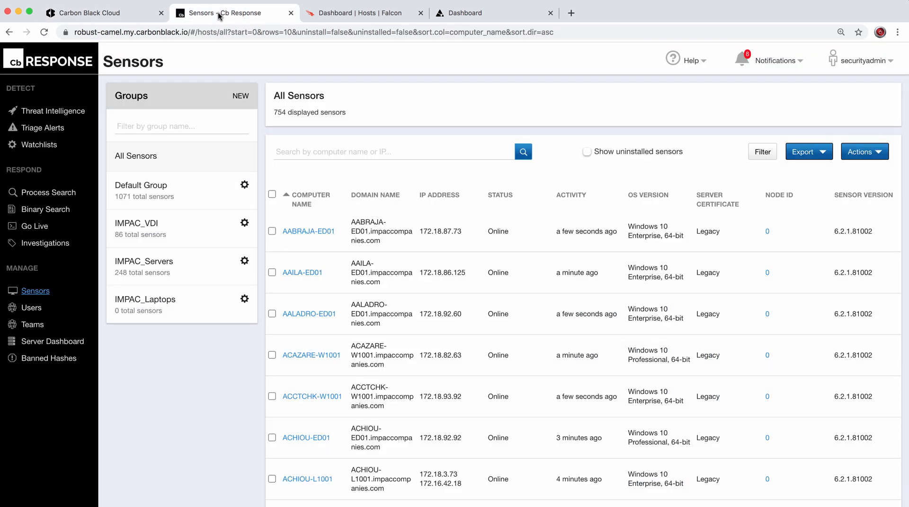
click(108, 15)
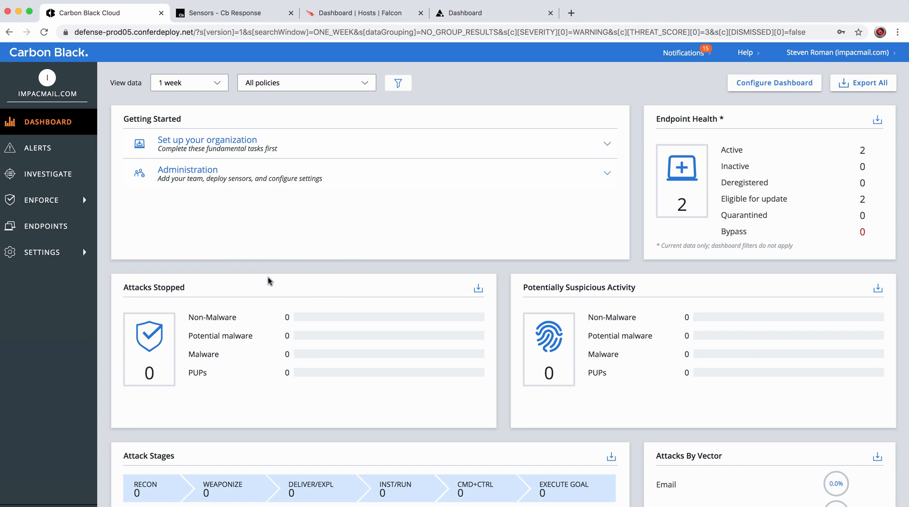
Review the Alerts, Investigate and enforcement Policies pages of Carbon Black Cloud
click(63, 152)
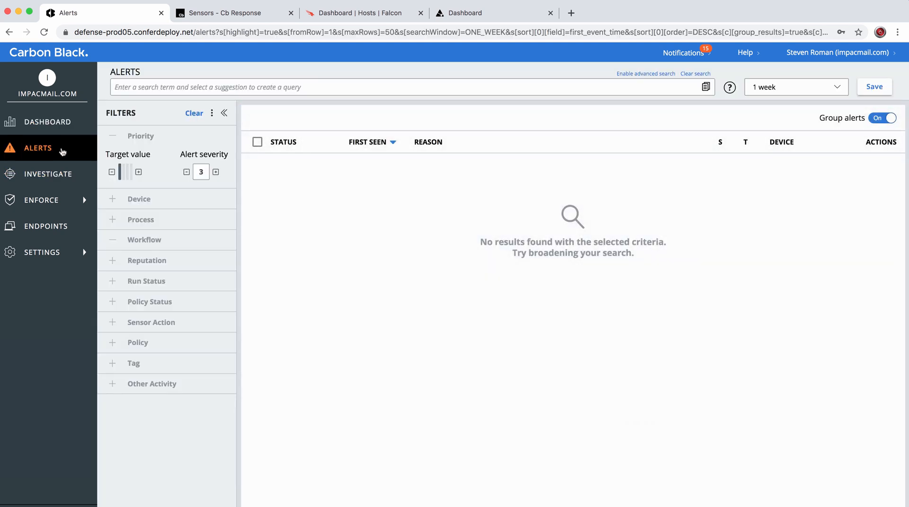
click(52, 174)
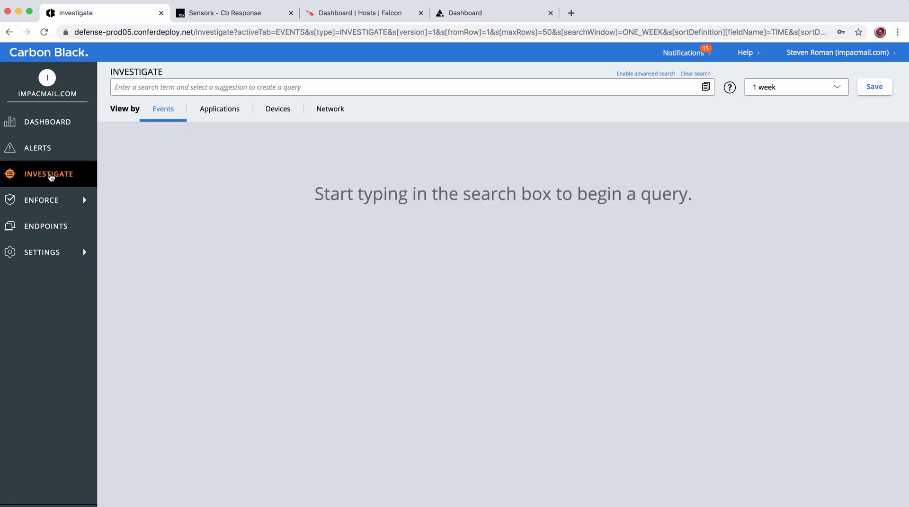
click(46, 201)
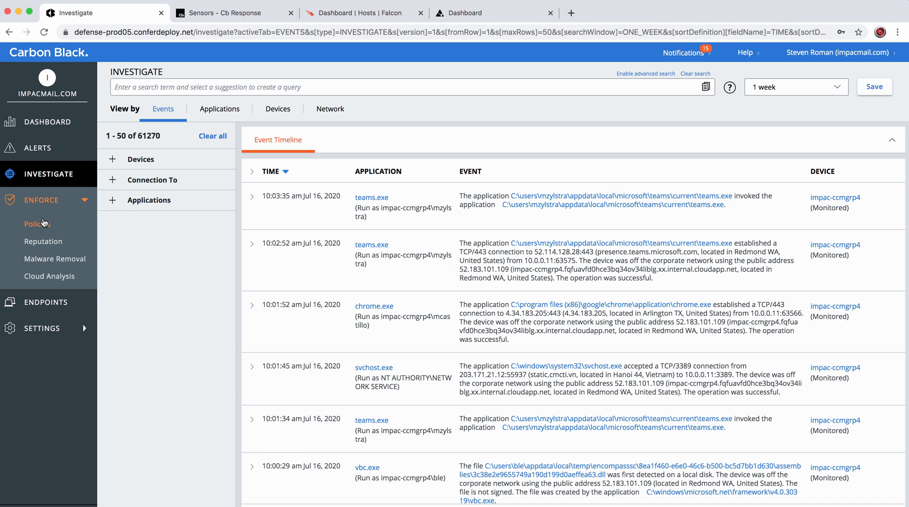
click(38, 224)
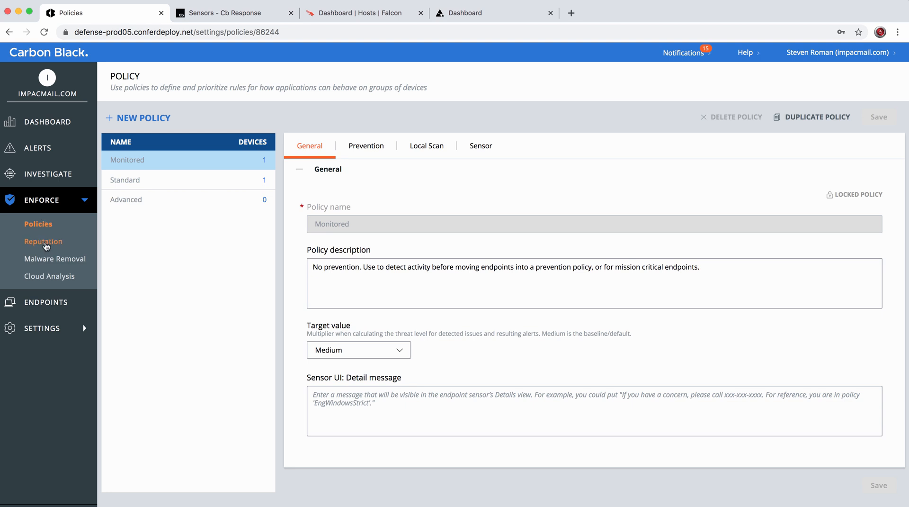
View the Endpoints sensor list and bring up the recorded events of device impac-ccmgrp4
click(46, 297)
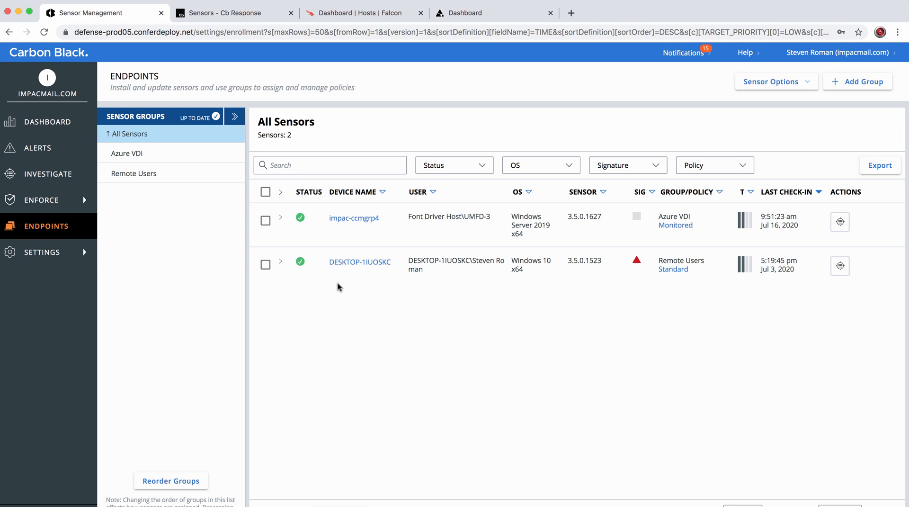
click(361, 217)
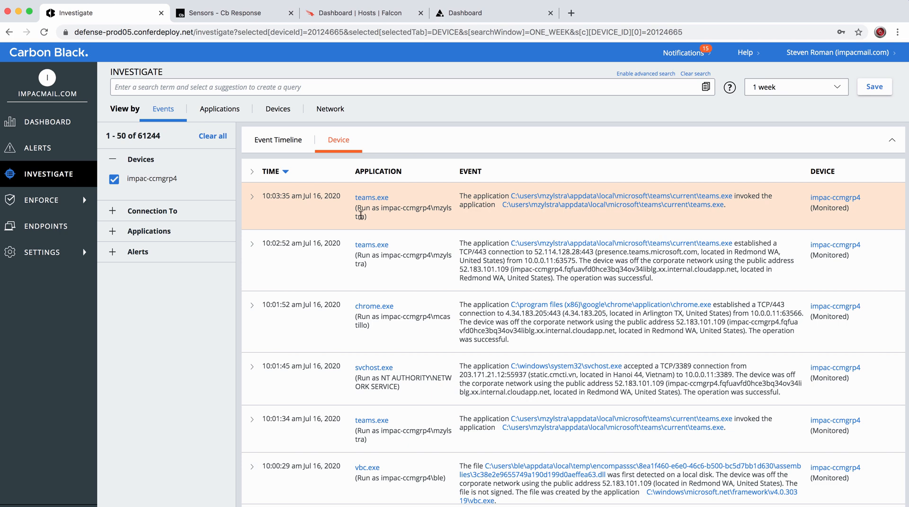
Switch to Cb Response and review its detection pages: Threat Intelligence, Triage Alerts and Watchlists
click(214, 18)
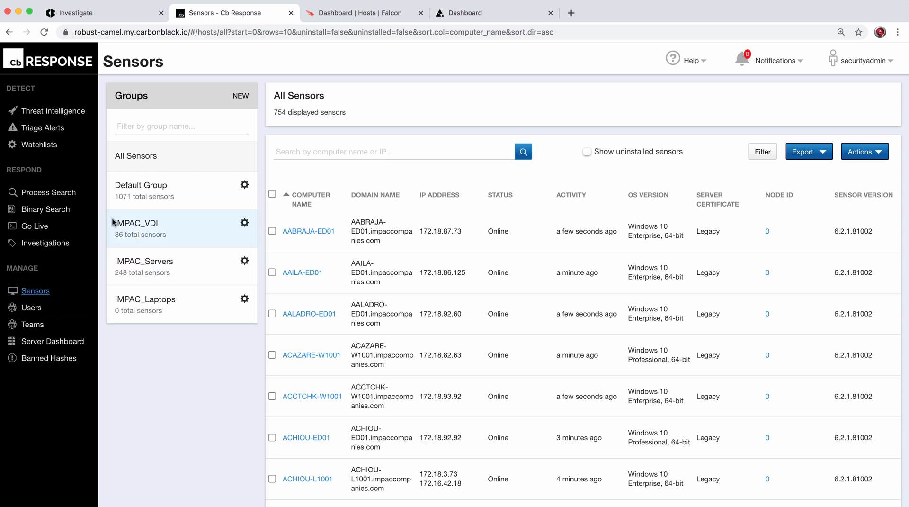
click(54, 112)
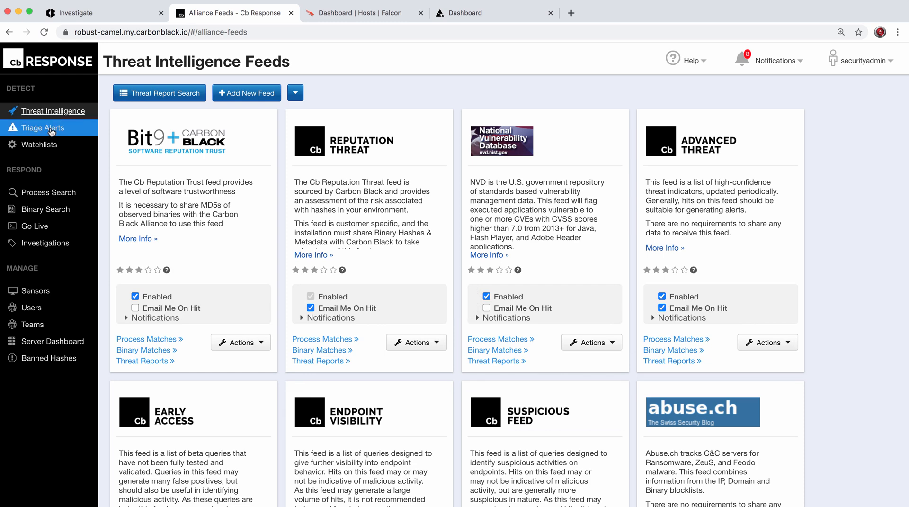
click(52, 130)
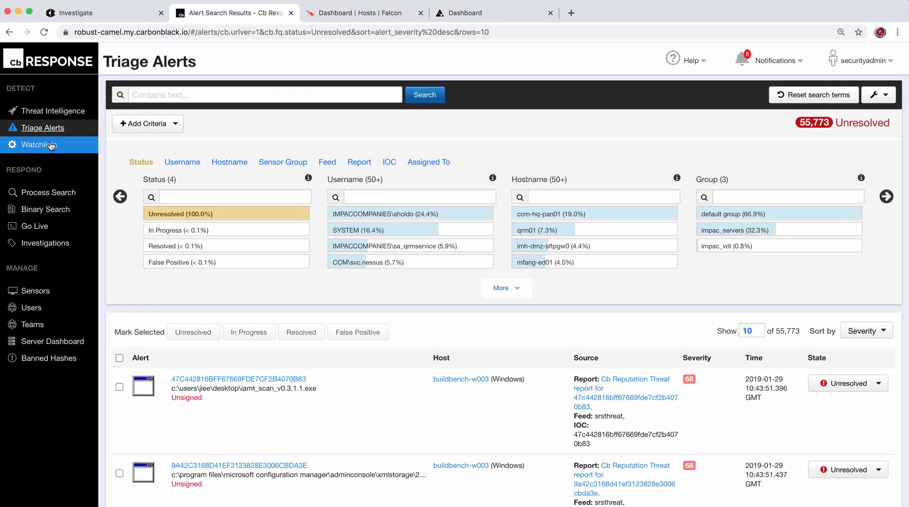
click(51, 145)
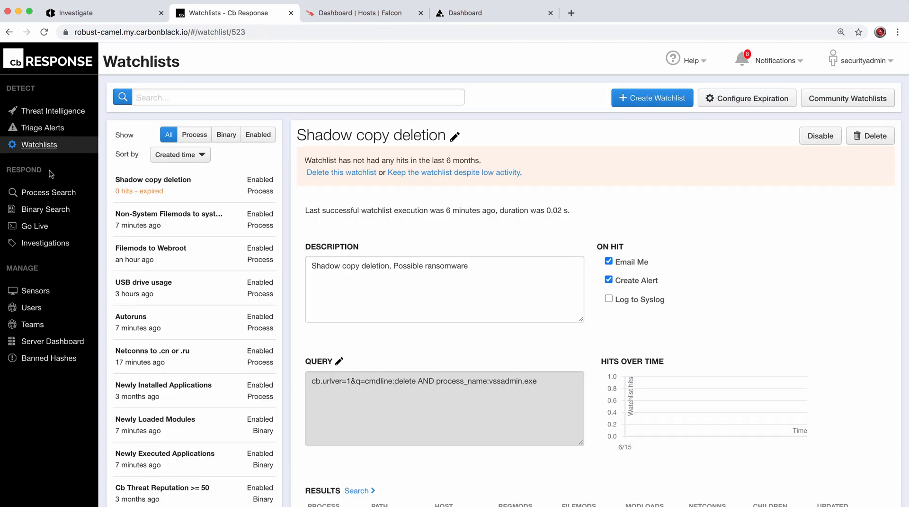
Review the response pages of Cb Response: Process Search, Binary Search, Go Live and Investigations
click(48, 191)
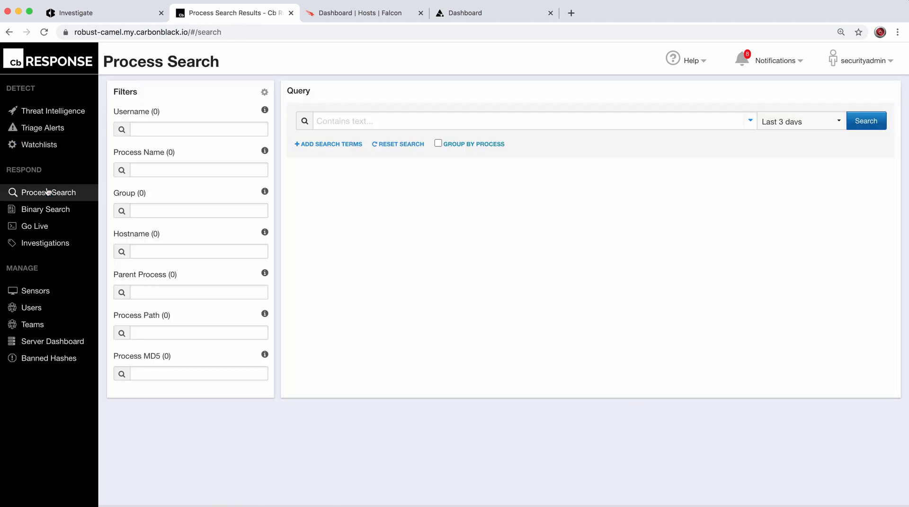
click(48, 211)
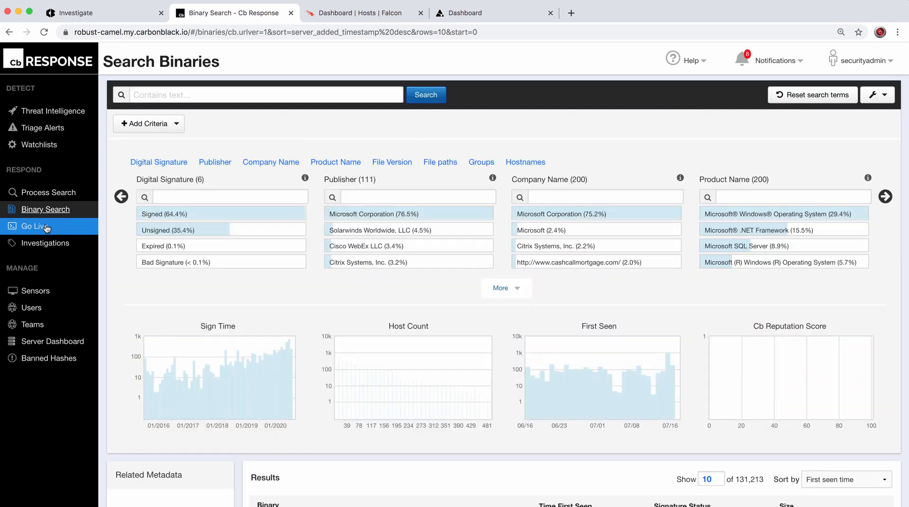
click(47, 227)
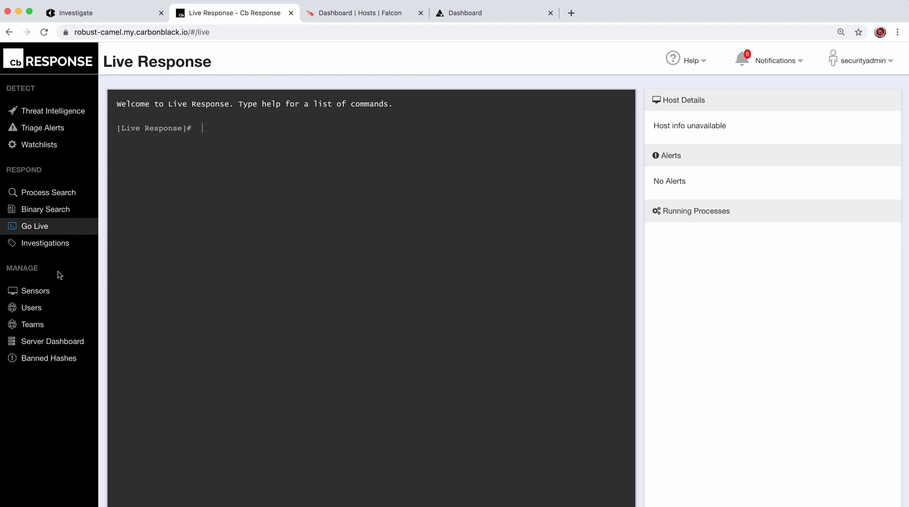
click(51, 243)
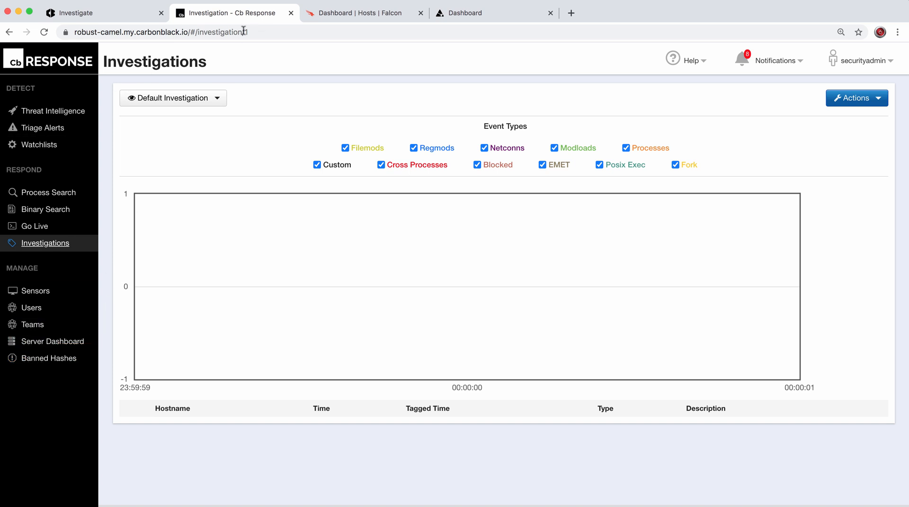
Switch to CrowdStrike Falcon, look over its available modules and view the Spotlight vulnerability dashboard
click(339, 12)
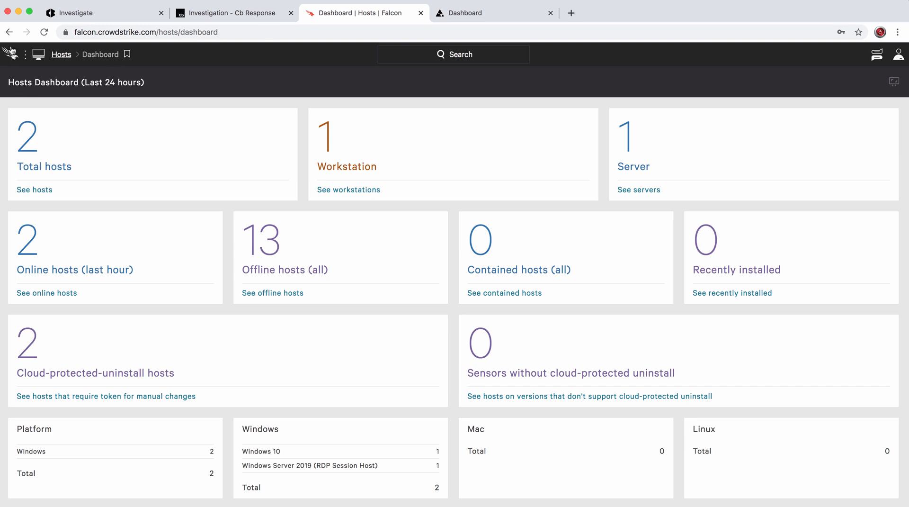
click(12, 54)
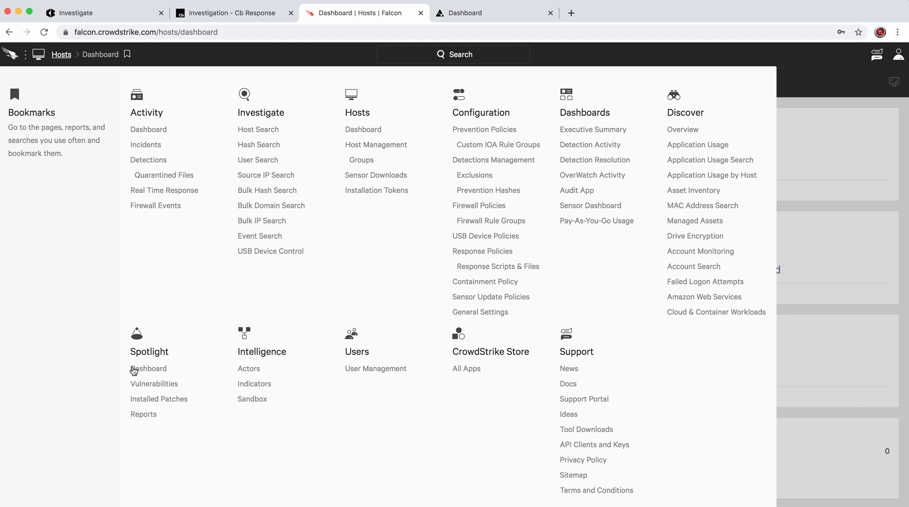
click(134, 370)
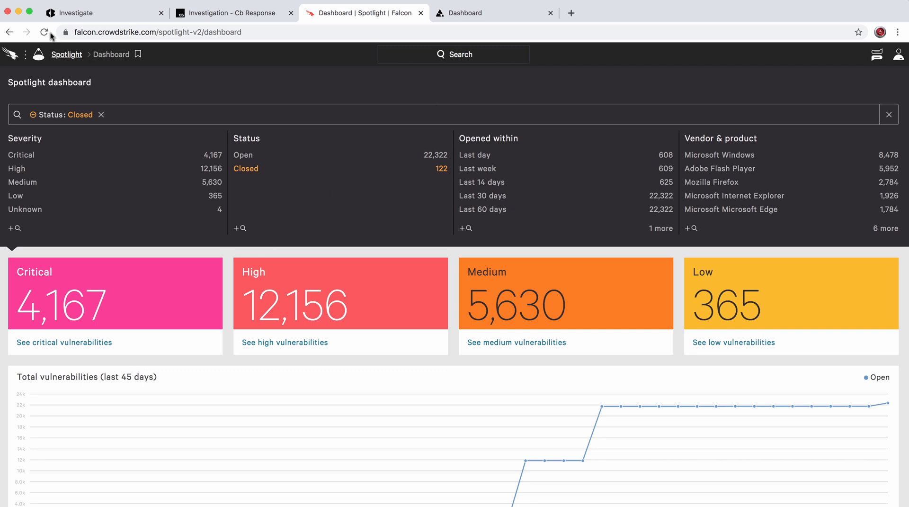
click(23, 53)
Switch to Cisco AMP for Endpoints and examine the dashboard's compromises, quarantined detections, vulnerabilities and compromise event types
click(458, 13)
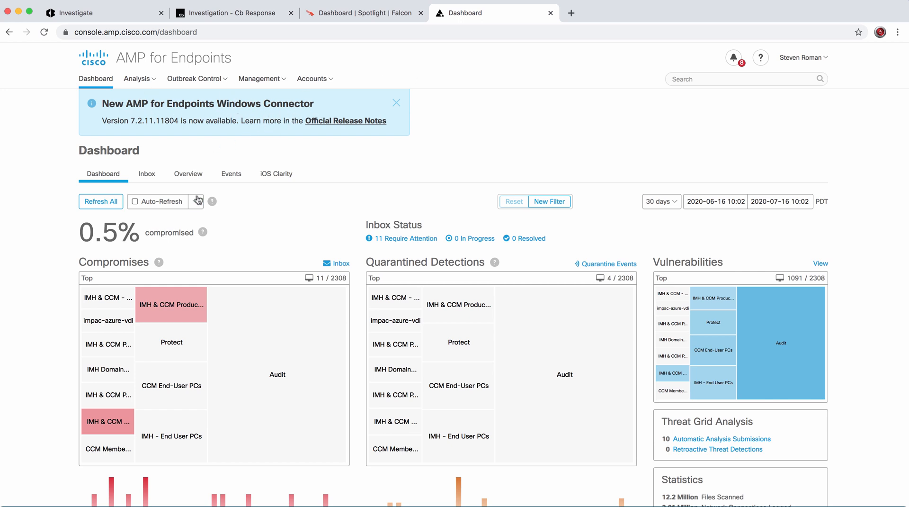
scroll(198, 201, down, 1)
scroll(198, 200, down, 5)
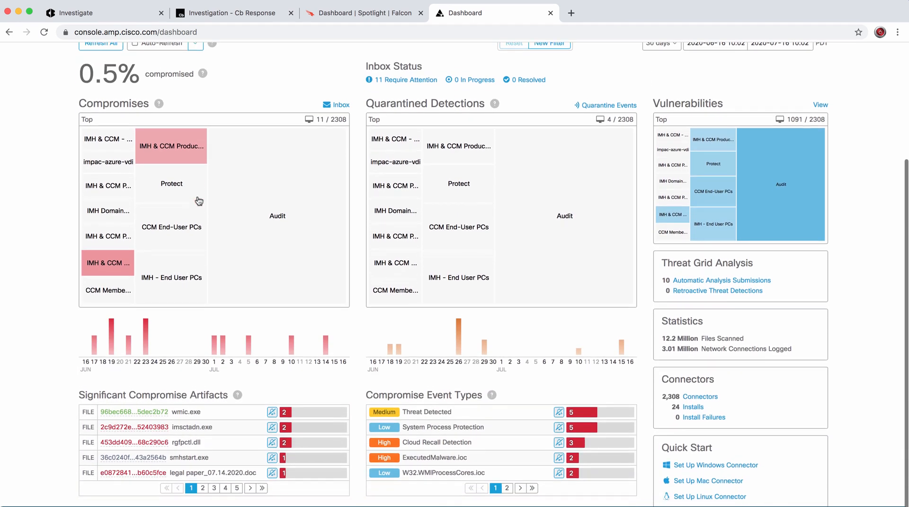
scroll(198, 201, up, 5)
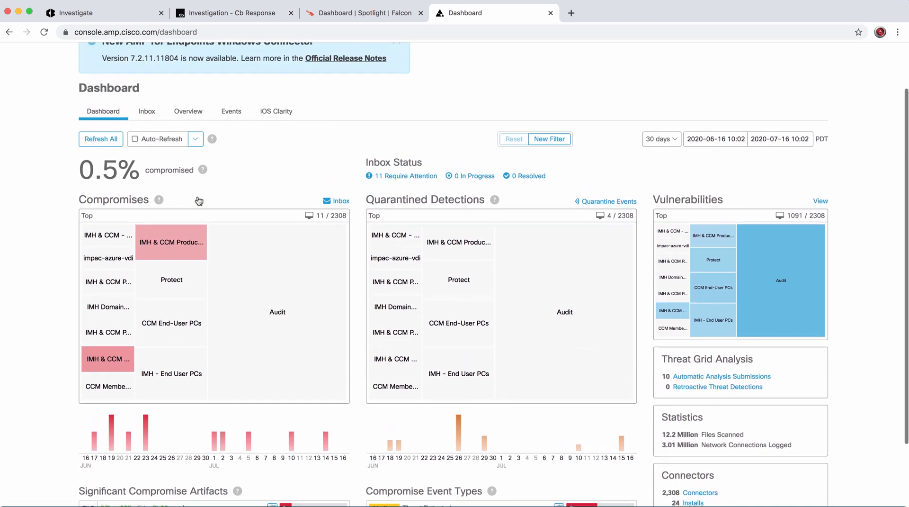
scroll(199, 201, up, 1)
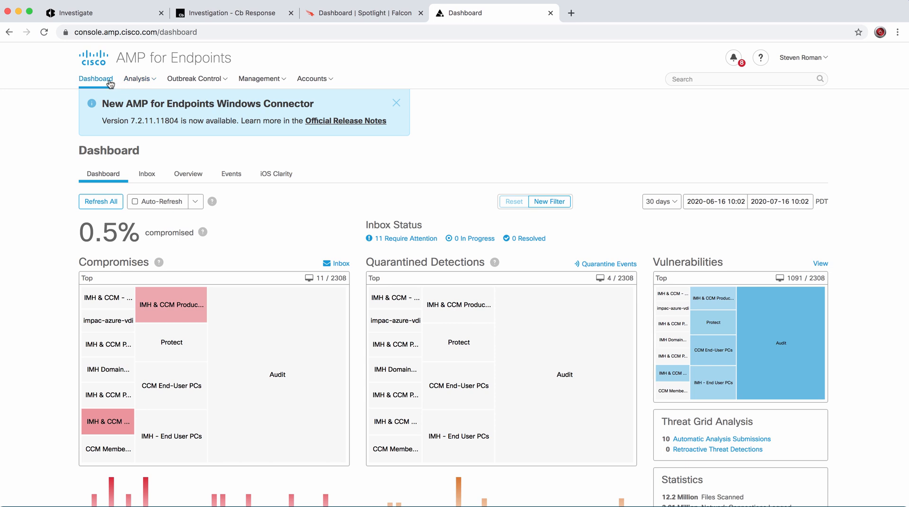
Look through the Analysis, Outbreak Control and Management options of Cisco AMP for Endpoints
click(135, 83)
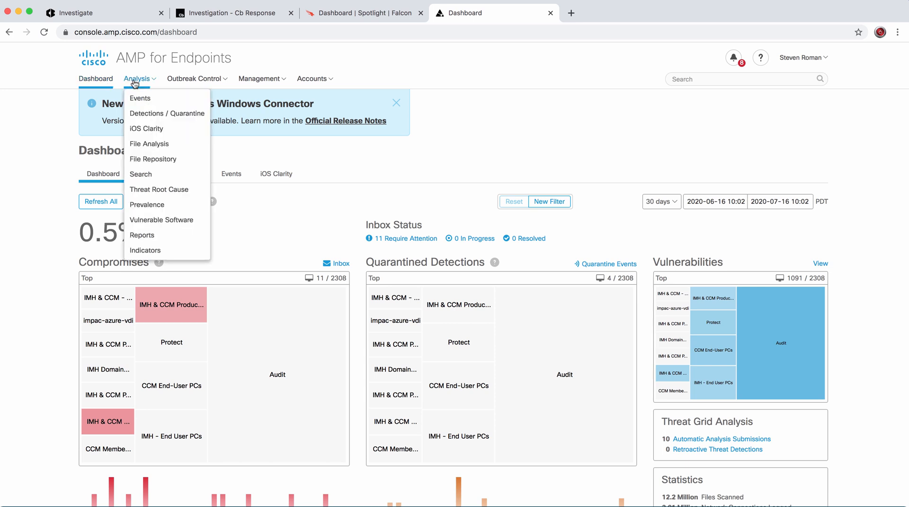
click(168, 82)
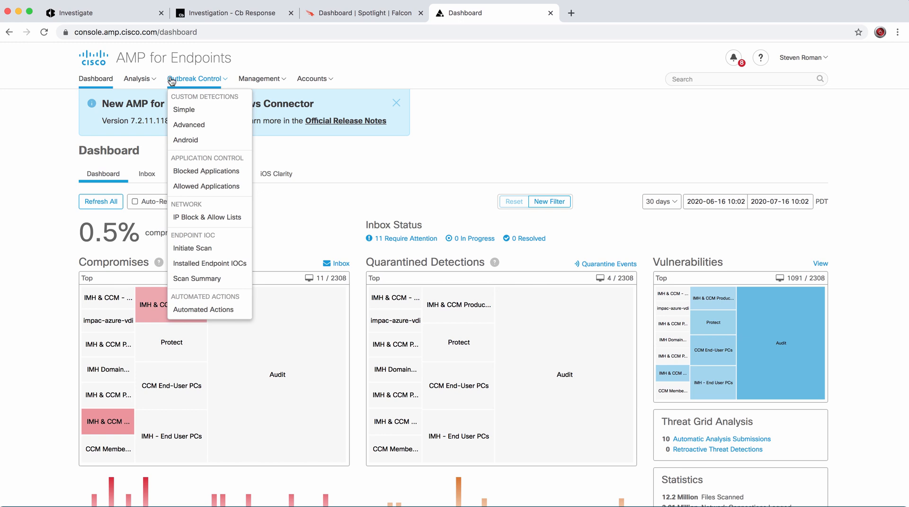
click(143, 81)
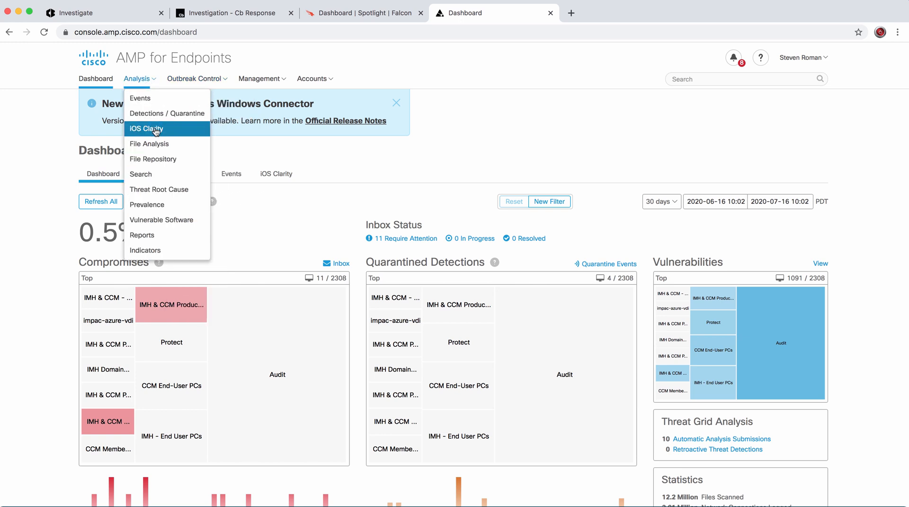
click(171, 80)
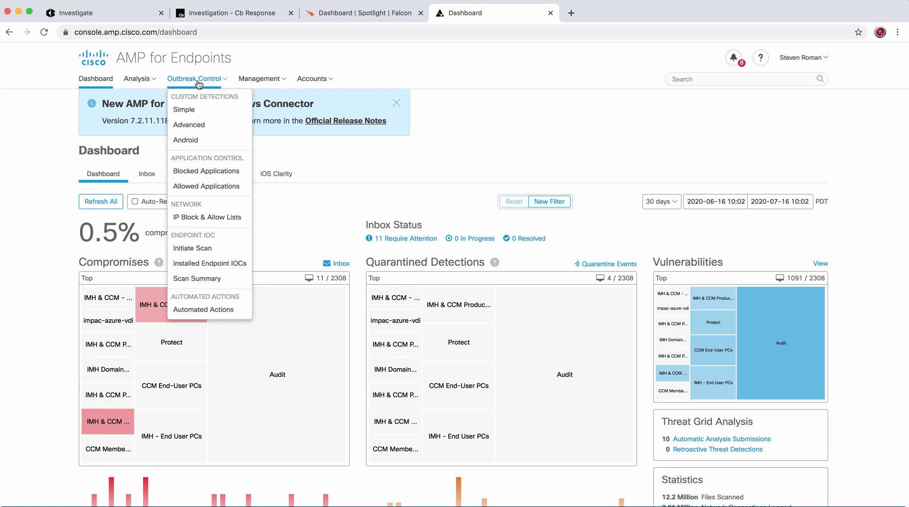
click(255, 81)
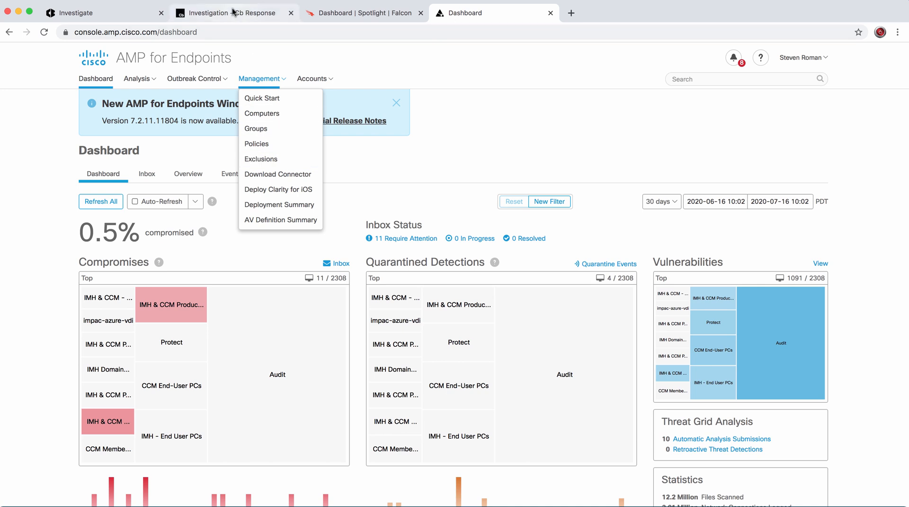
Revisit the CrowdStrike Falcon Spotlight dashboard, then return to Cisco AMP for Endpoints and its Management options
click(332, 15)
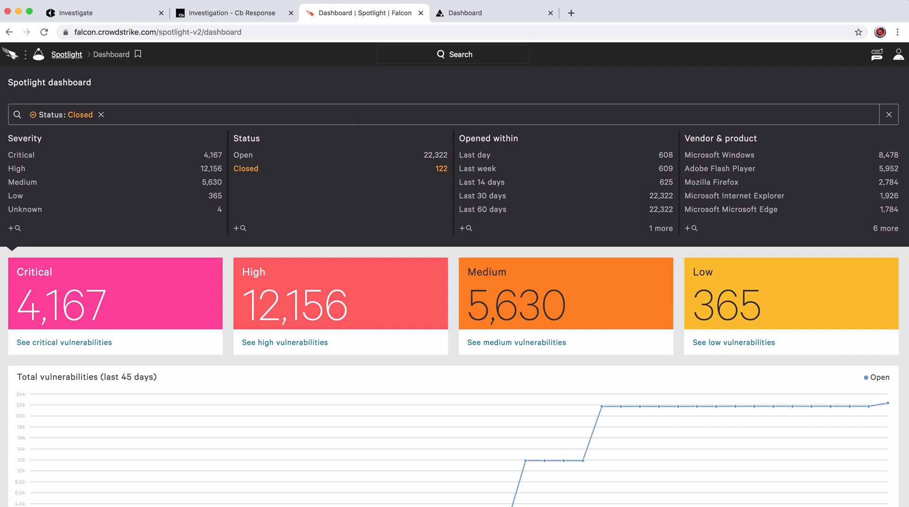
click(463, 12)
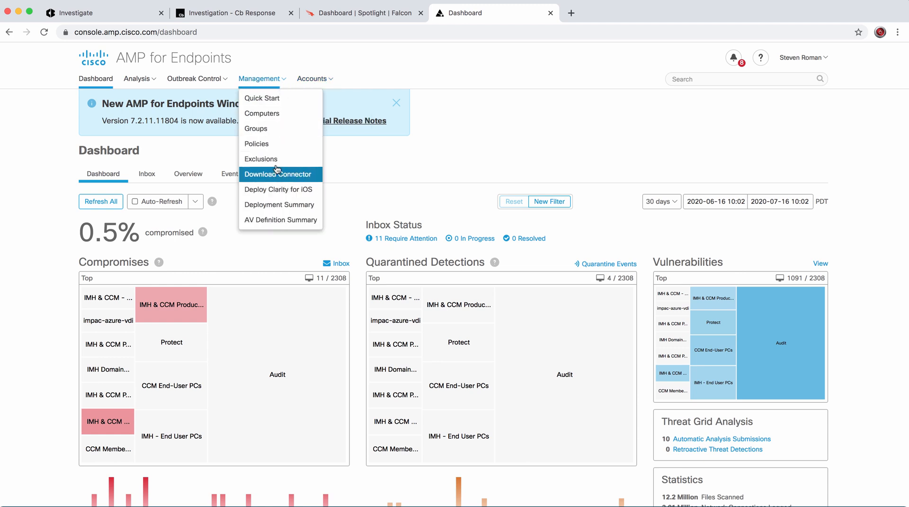
View the computer groups in Cisco AMP for Endpoints, followed by the policies for all products
click(270, 131)
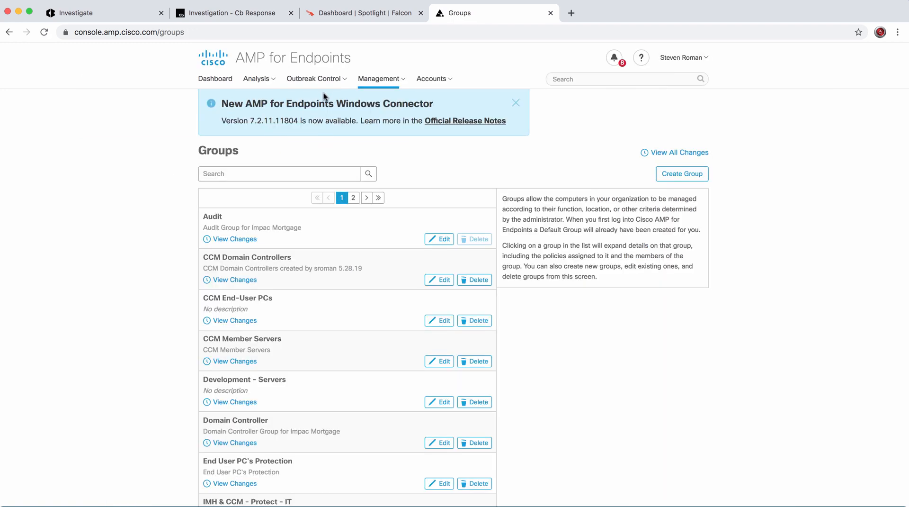
click(380, 81)
click(380, 148)
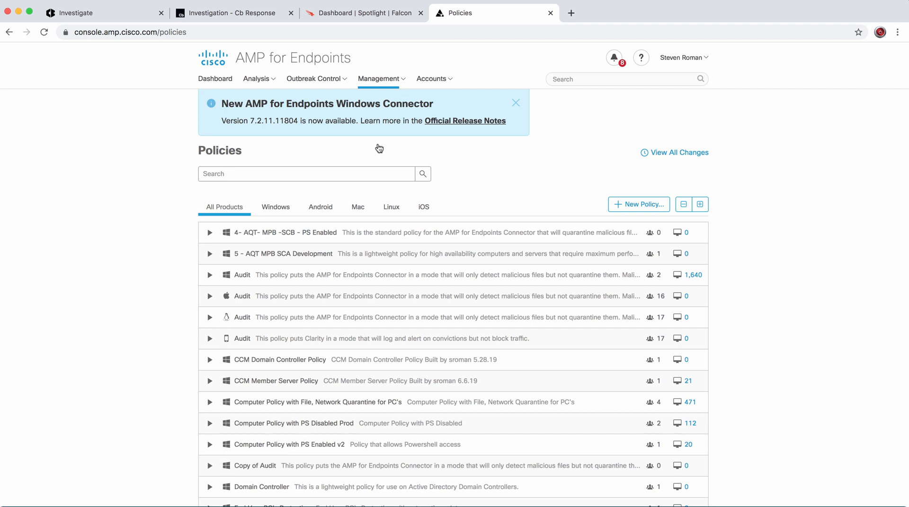
Look over the endpoint events list and the Overview's compromises, threats and vulnerabilities, ending on the main Cisco AMP dashboard
click(259, 82)
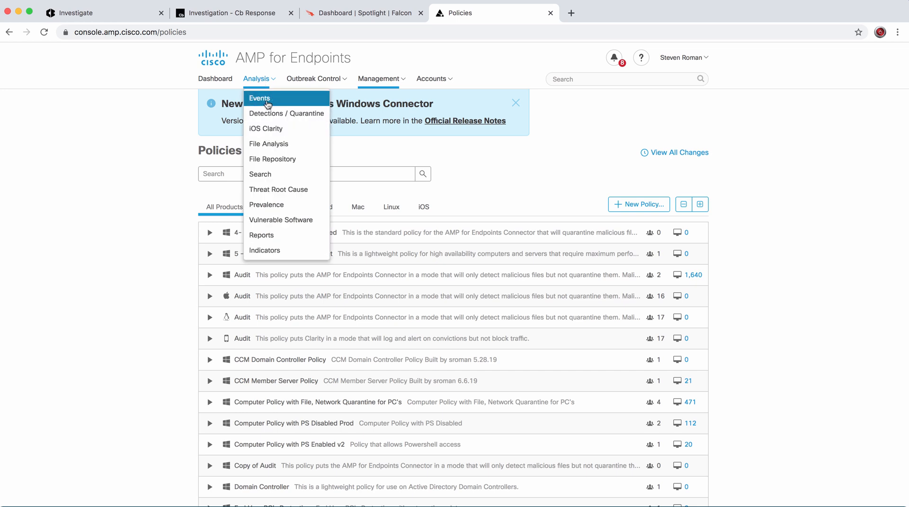
click(268, 101)
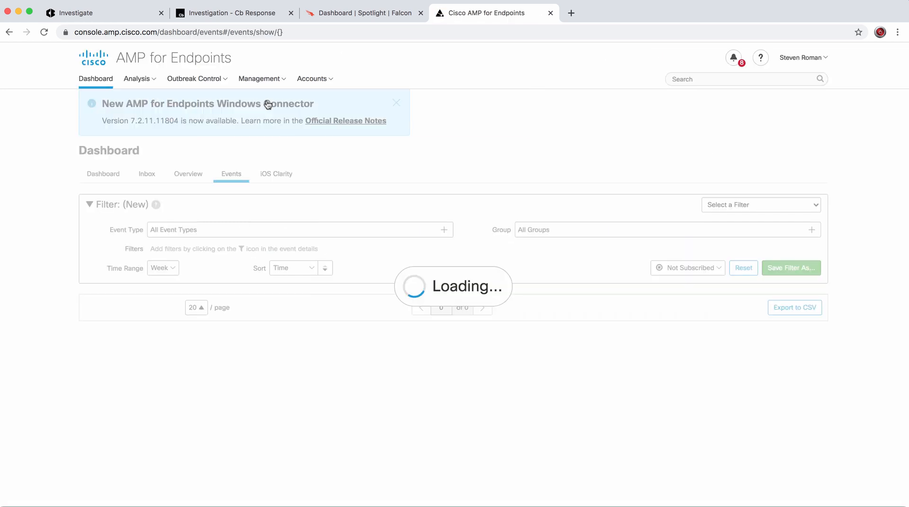
click(95, 80)
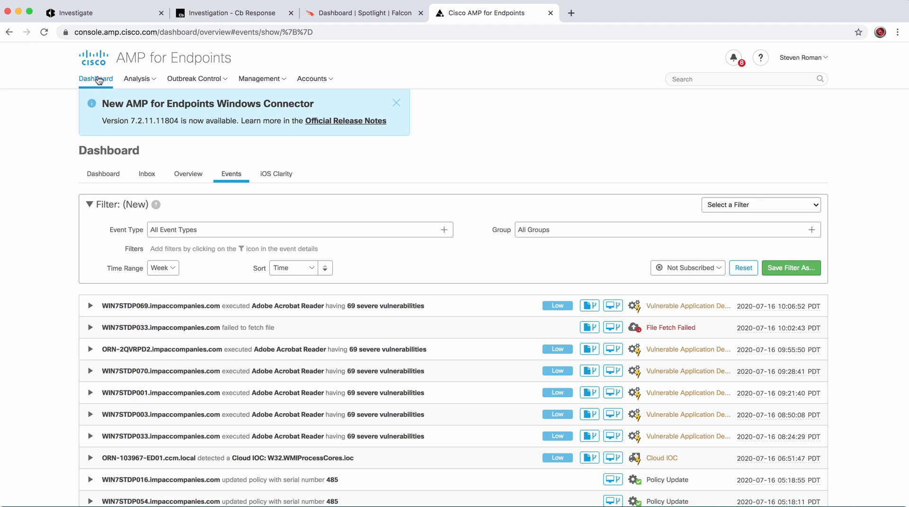
click(98, 80)
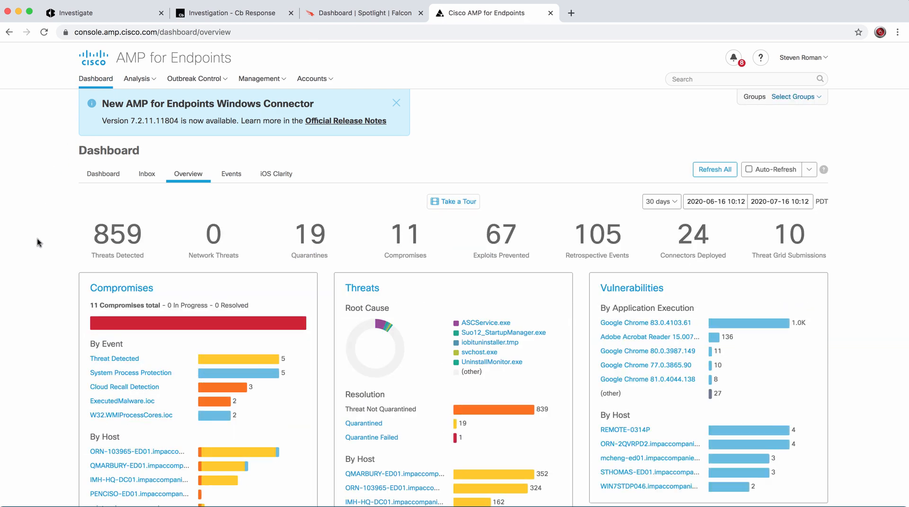
scroll(37, 238, down, 3)
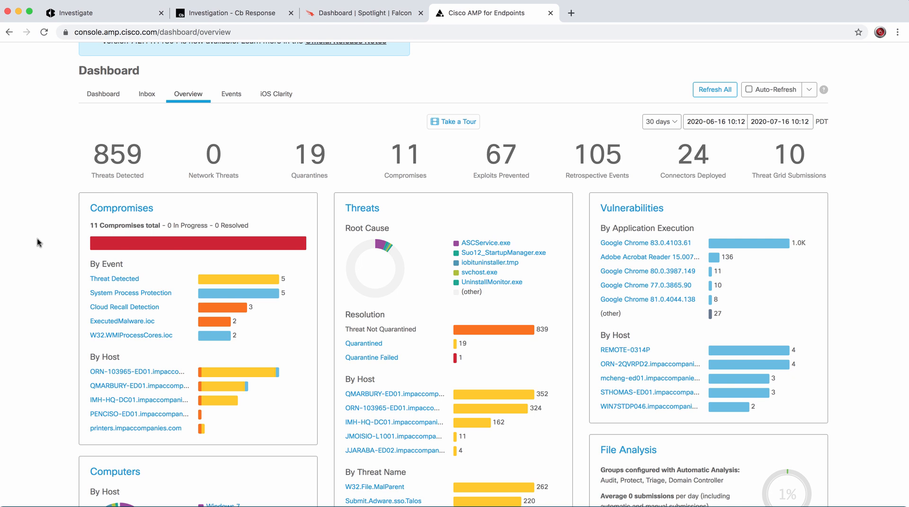
click(112, 97)
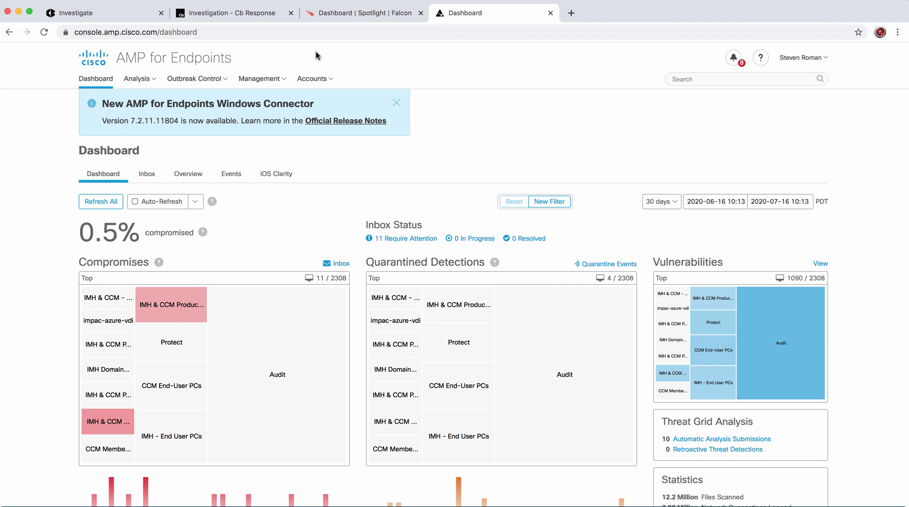
Revisit the other vendors' consoles, including the Cb Response Investigations page, and return to the Cisco AMP for Endpoints dashboard
click(336, 14)
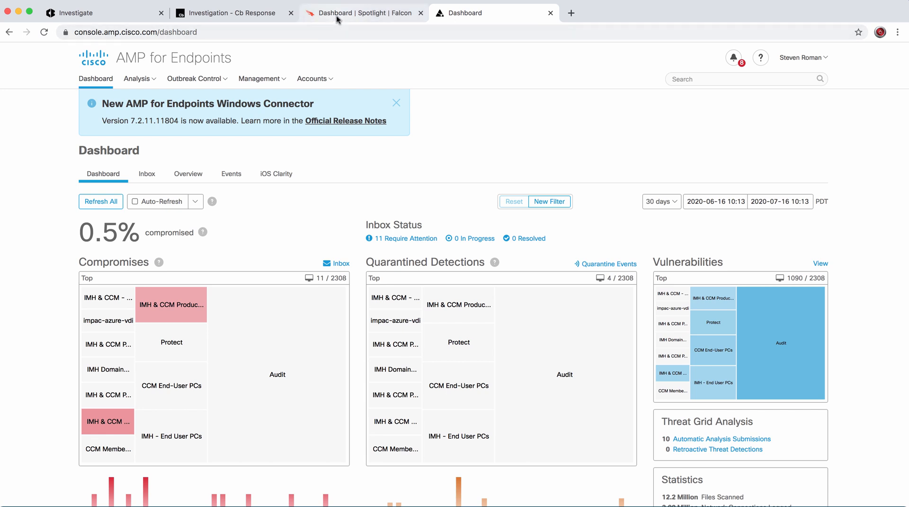
click(120, 14)
click(202, 15)
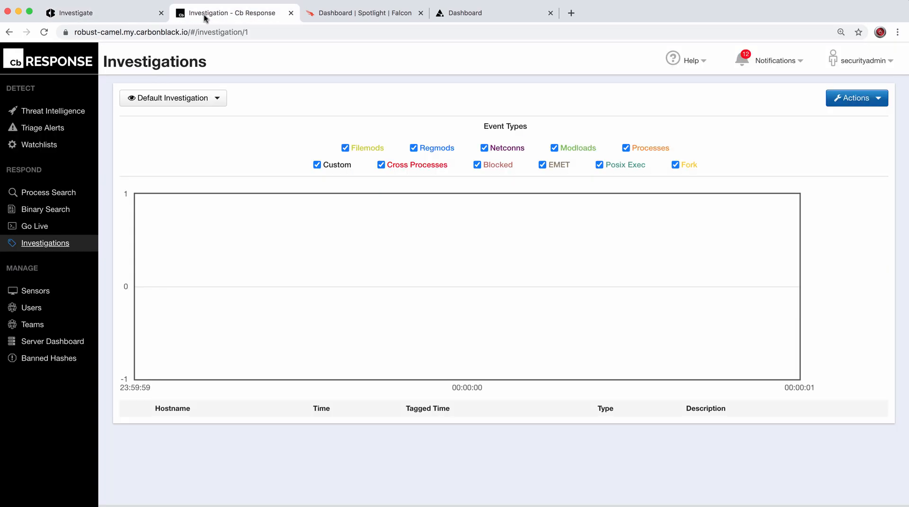
click(473, 14)
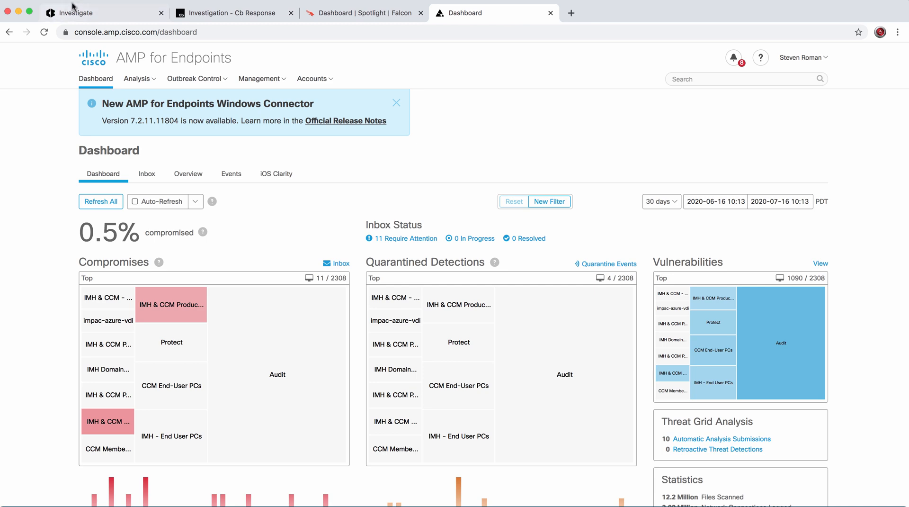
Compare the Carbon Black Cloud, Cb Response, CrowdStrike Falcon and Cisco AMP consoles once more, finishing on the Cb Response Investigations page
click(93, 13)
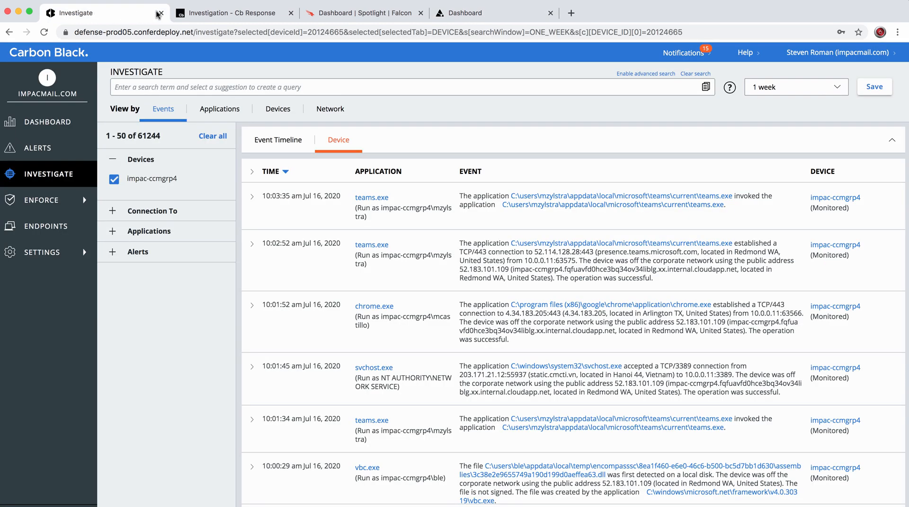
click(205, 13)
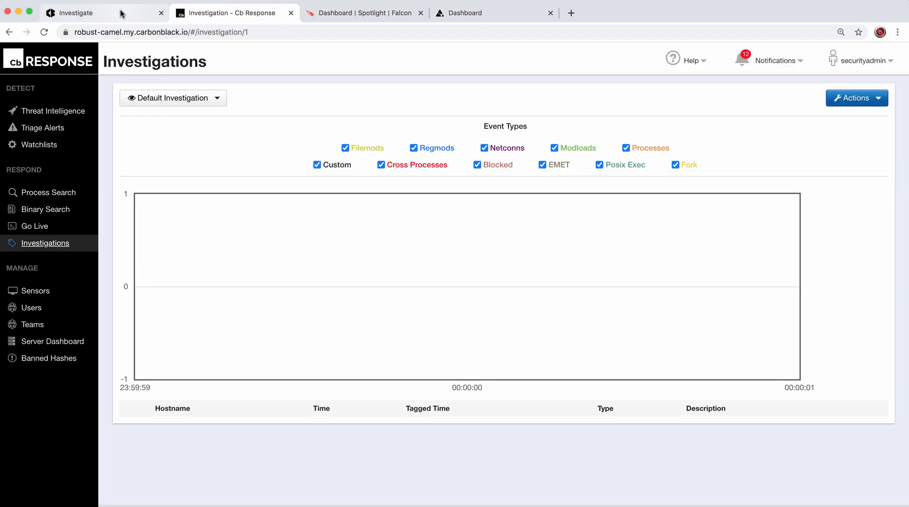
click(350, 14)
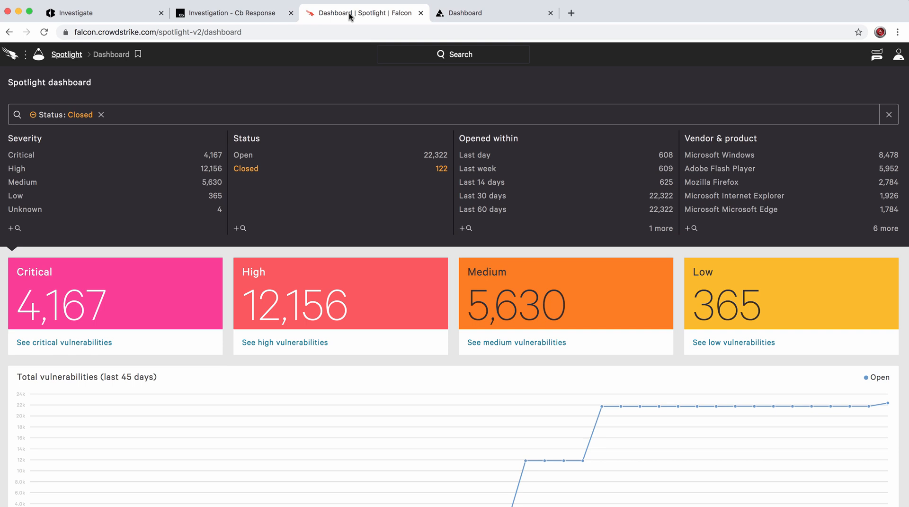
click(463, 10)
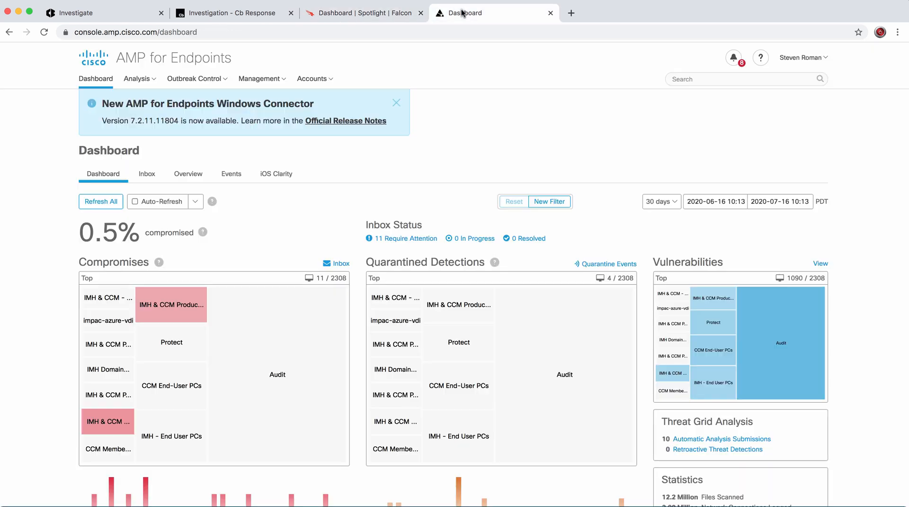
click(89, 17)
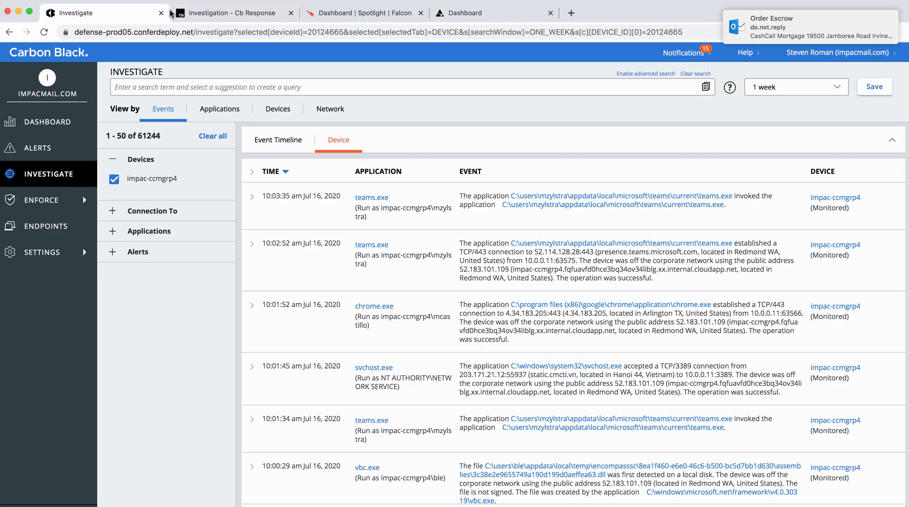
click(210, 13)
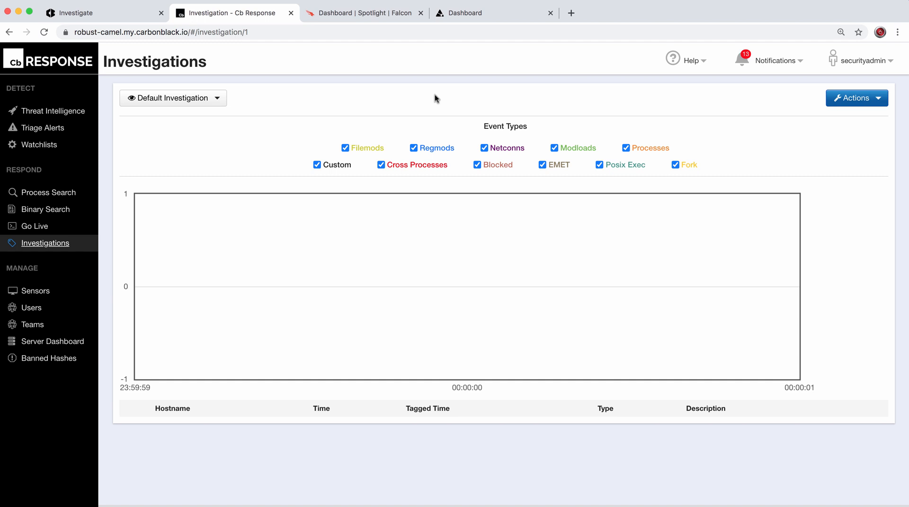
click(460, 1)
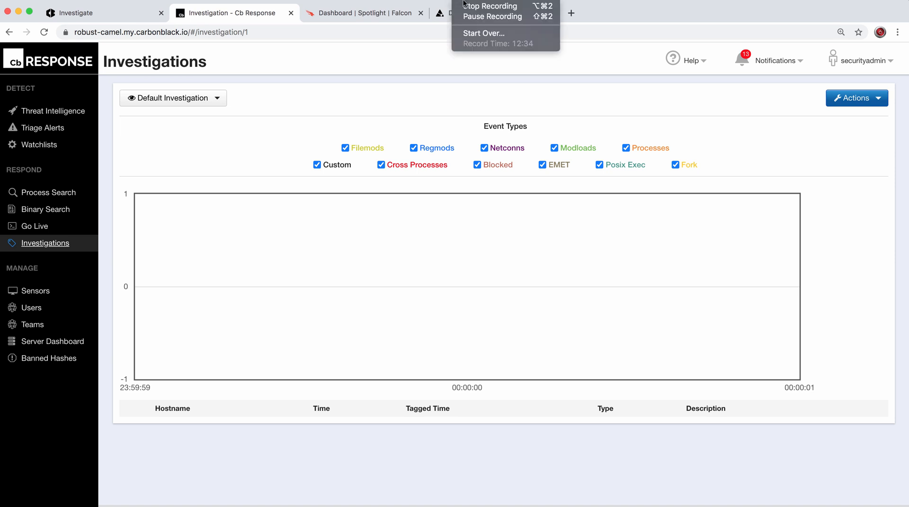